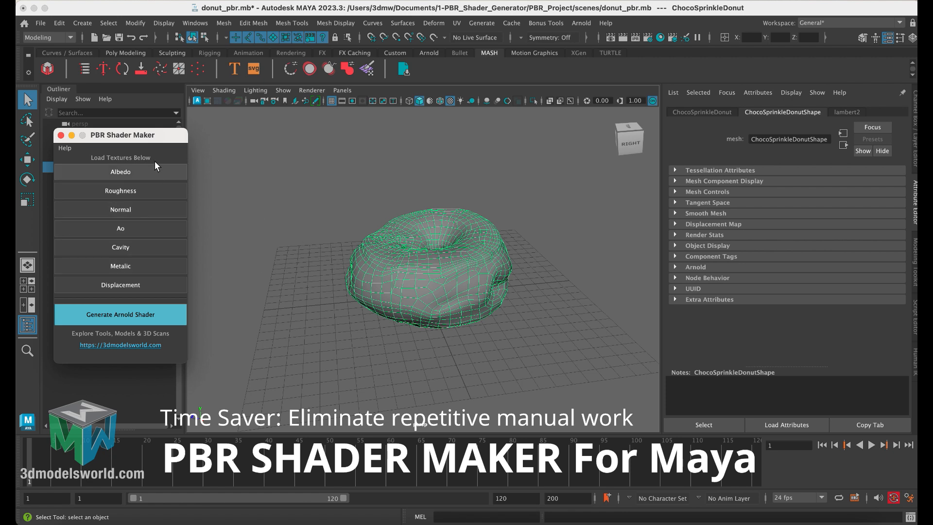
# Load DonutChocolateCrunch_albedo.png from the project's sourceimages folder as the albedo texture.
pyautogui.moveTo(144, 133); pyautogui.dragTo(146, 132)
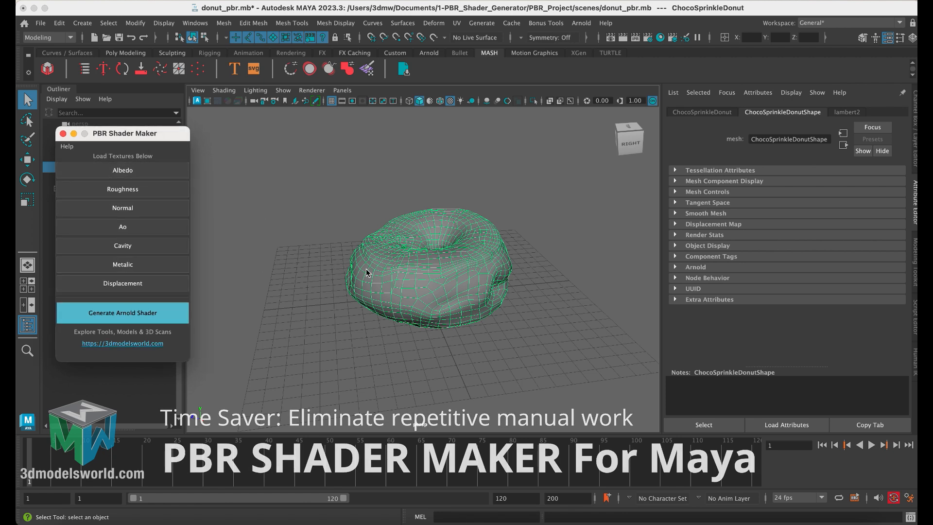
pyautogui.click(124, 170)
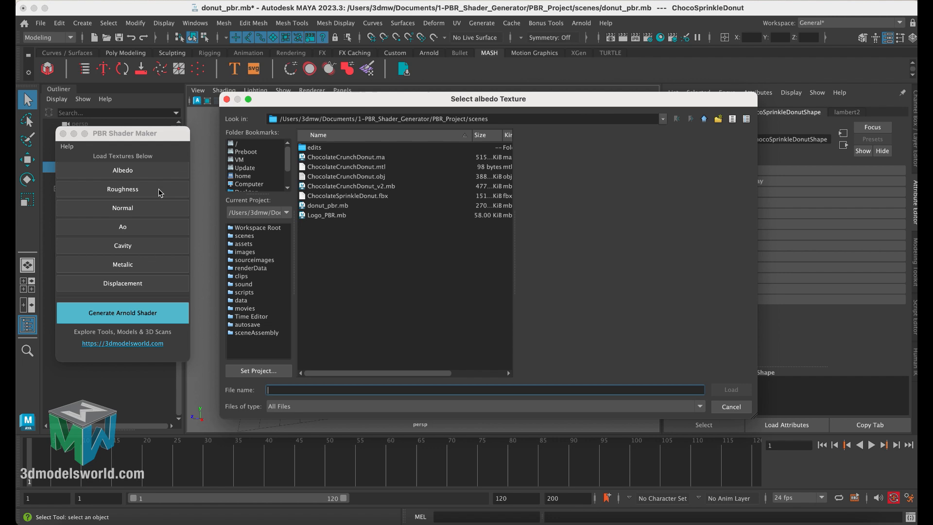
pyautogui.click(269, 267)
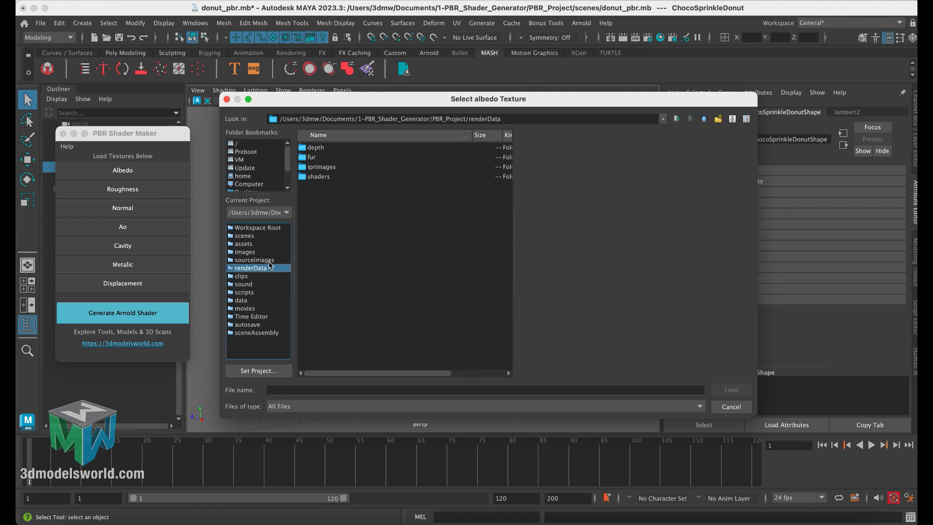
pyautogui.click(270, 260)
pyautogui.click(370, 167)
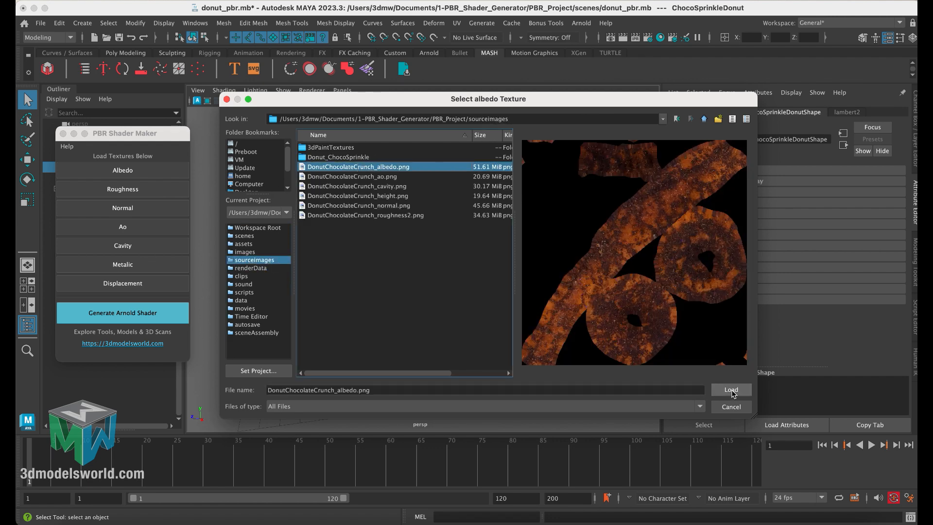
pyautogui.click(731, 389)
# Replace the albedo texture with DonutChocolateSprinkle_albedo.png from the Donut_ChocoSprinkle folder inside sourceimages.
pyautogui.click(121, 188)
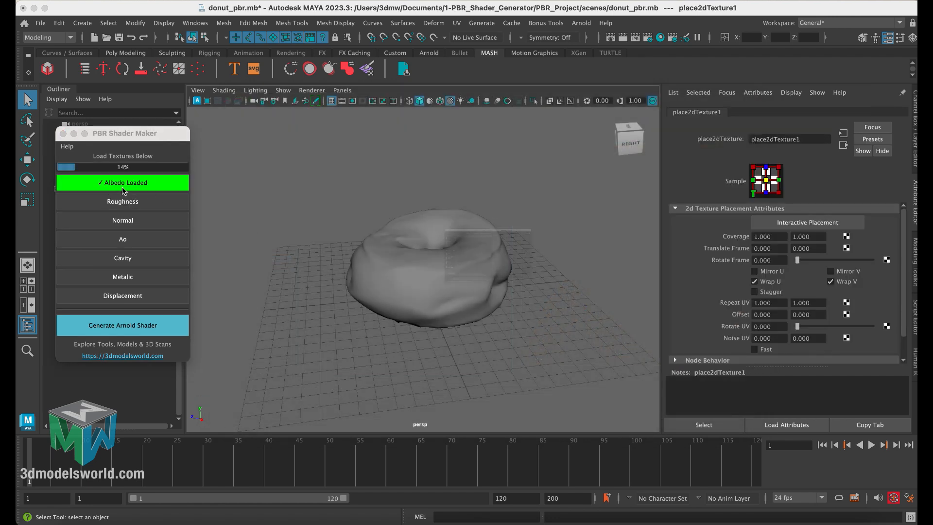
pyautogui.click(264, 260)
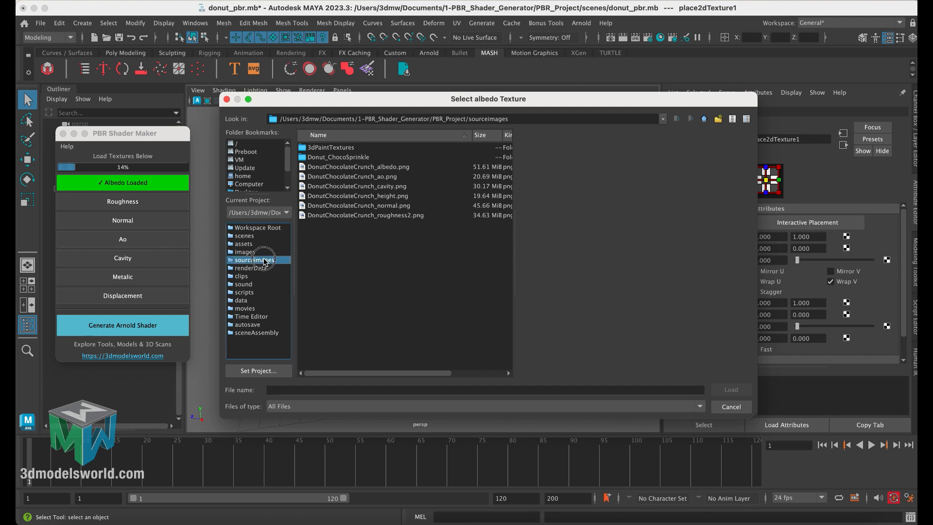
pyautogui.doubleClick(356, 157)
pyautogui.click(381, 148)
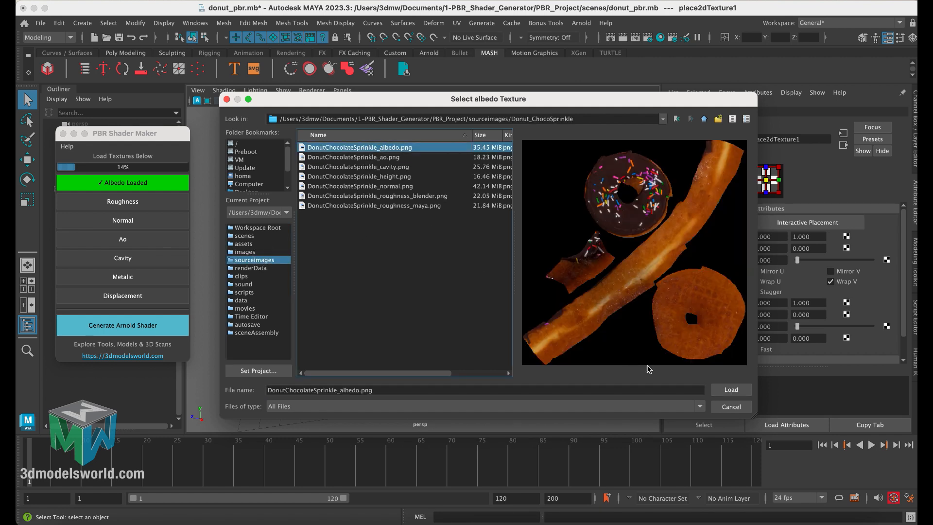
pyautogui.click(730, 389)
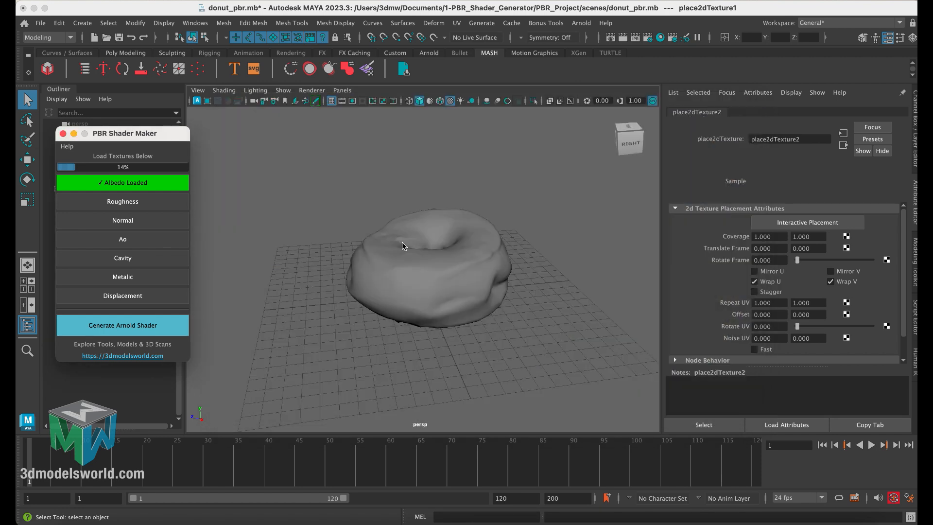
# Load DonutChocolateSprinkle_roughness_maya.png as the roughness texture and DonutChocolateSprinkle_normal.png as the normal texture.
pyautogui.click(122, 200)
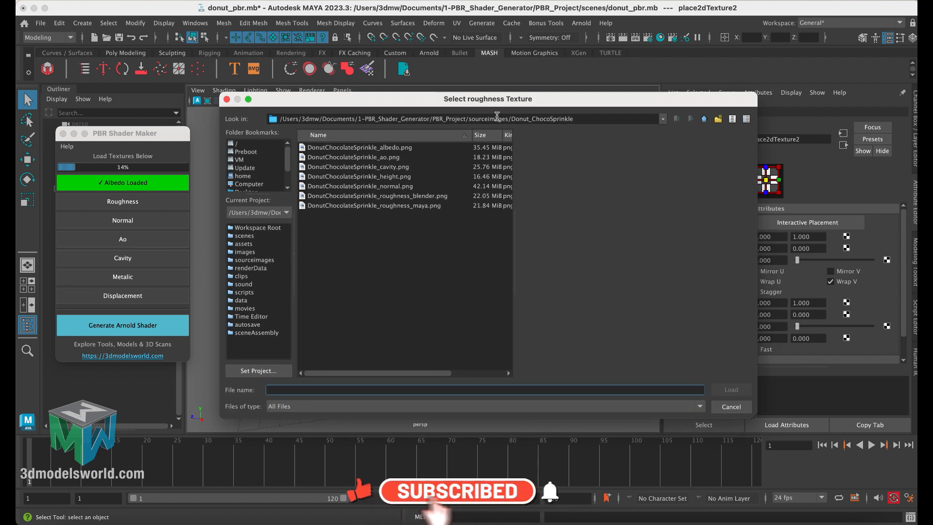
pyautogui.click(423, 205)
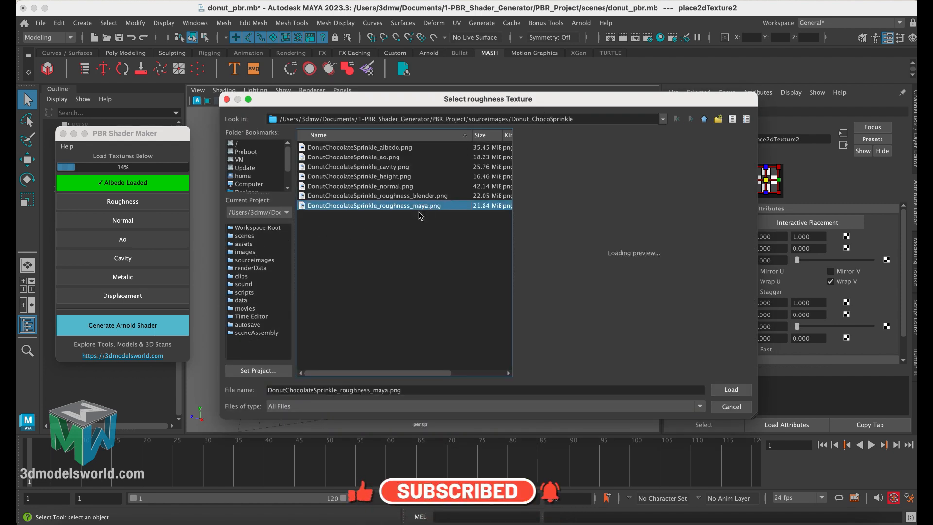
pyautogui.click(731, 389)
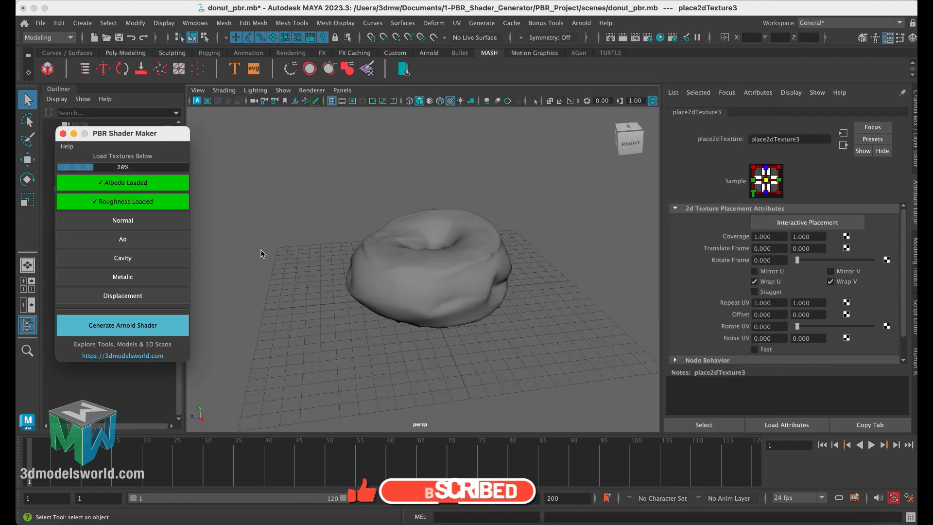
pyautogui.click(149, 223)
pyautogui.click(415, 189)
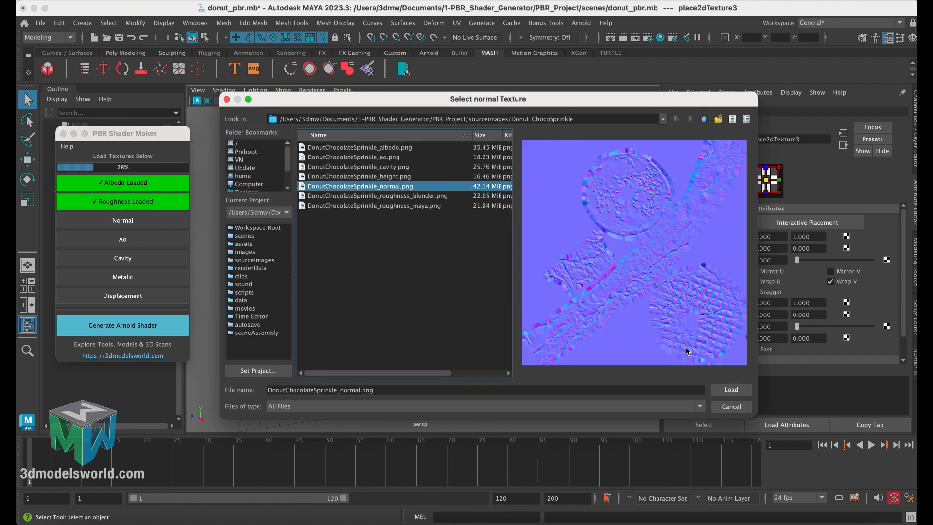
pyautogui.click(724, 389)
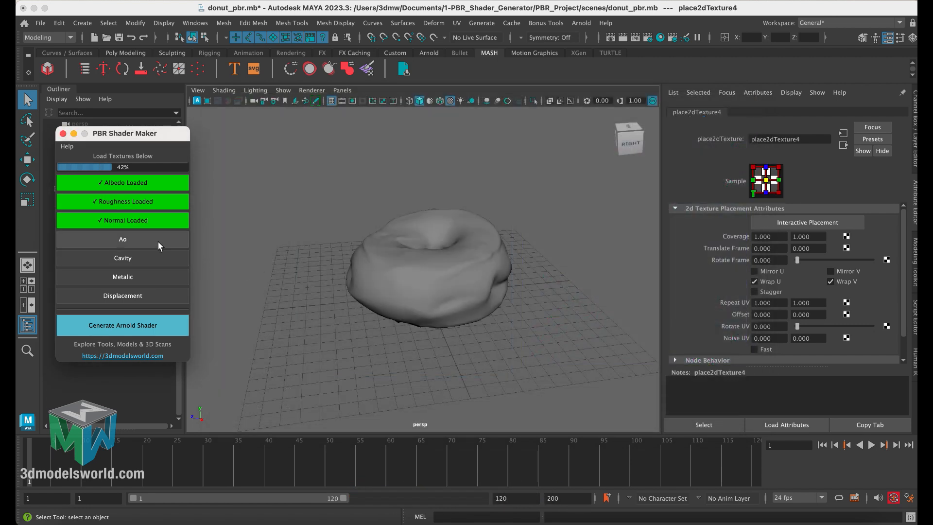
# Load DonutChocolateSprinkle_ao.png as the AO texture and DonutChocolateSprinkle_cavity.png as the cavity texture.
pyautogui.click(159, 240)
pyautogui.click(402, 158)
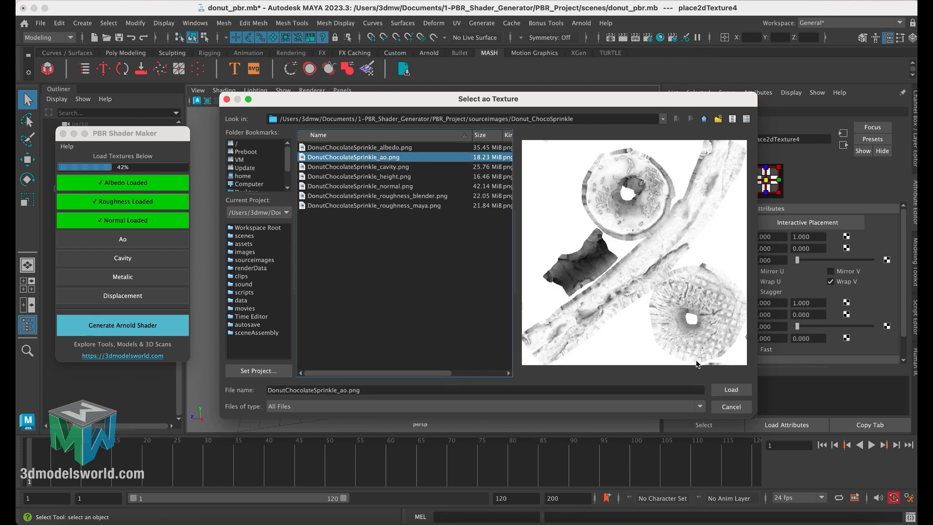
pyautogui.click(730, 390)
pyautogui.click(111, 255)
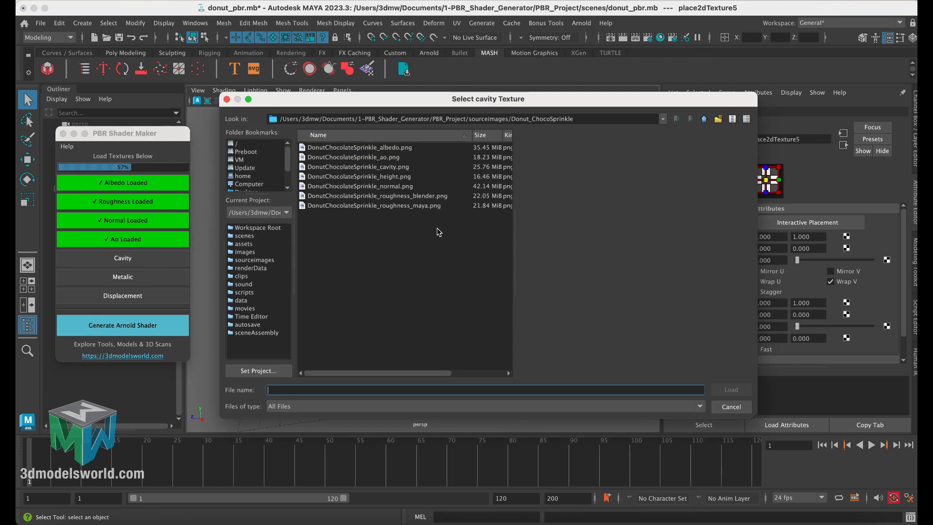
pyautogui.click(399, 167)
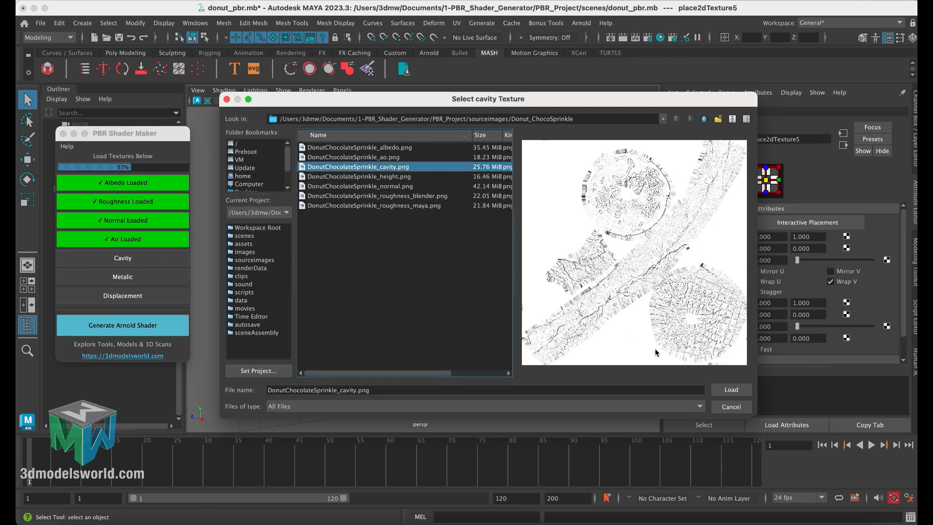
pyautogui.click(729, 390)
# Load DonutChocolateSprinkle_height.png as the displacement texture, leaving the metallic slot empty.
pyautogui.click(128, 292)
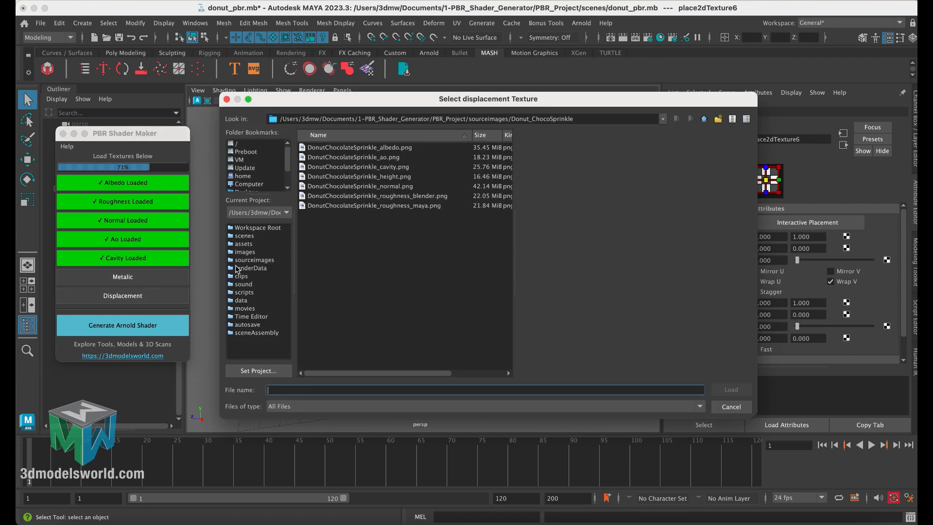
pyautogui.click(387, 177)
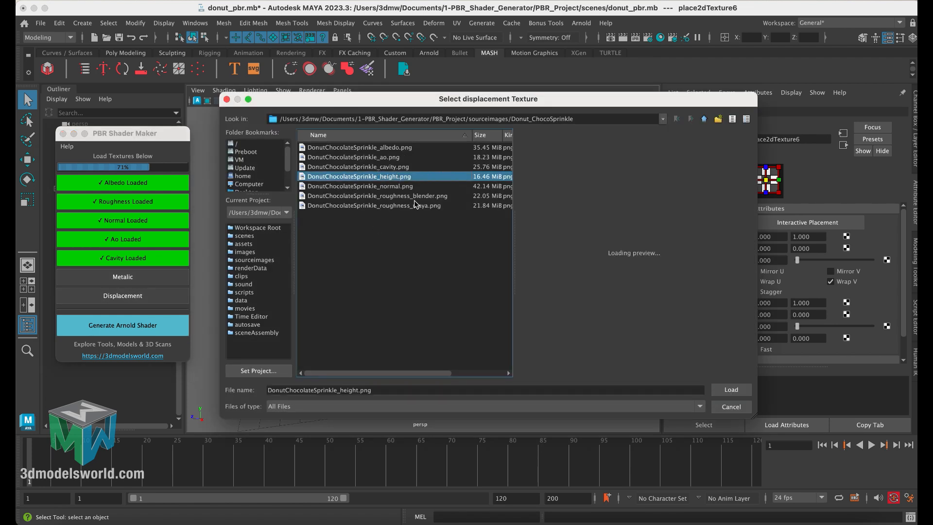
pyautogui.click(731, 391)
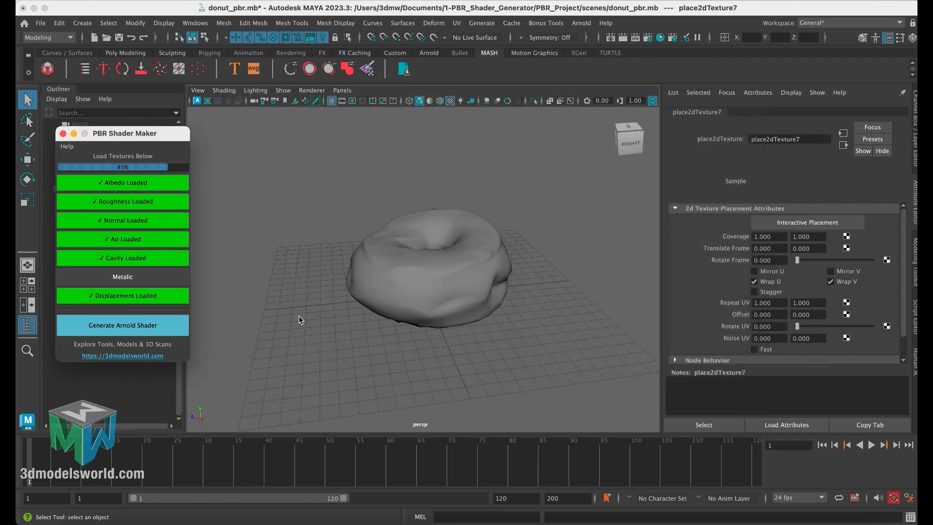
# Generate the Arnold shader for the donut mesh and display the viewport using all lights.
pyautogui.click(433, 282)
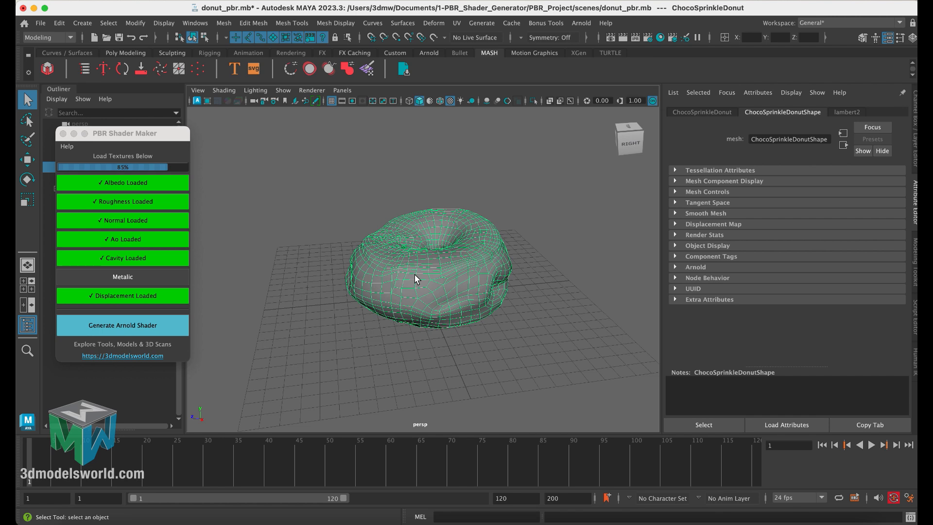
pyautogui.click(144, 324)
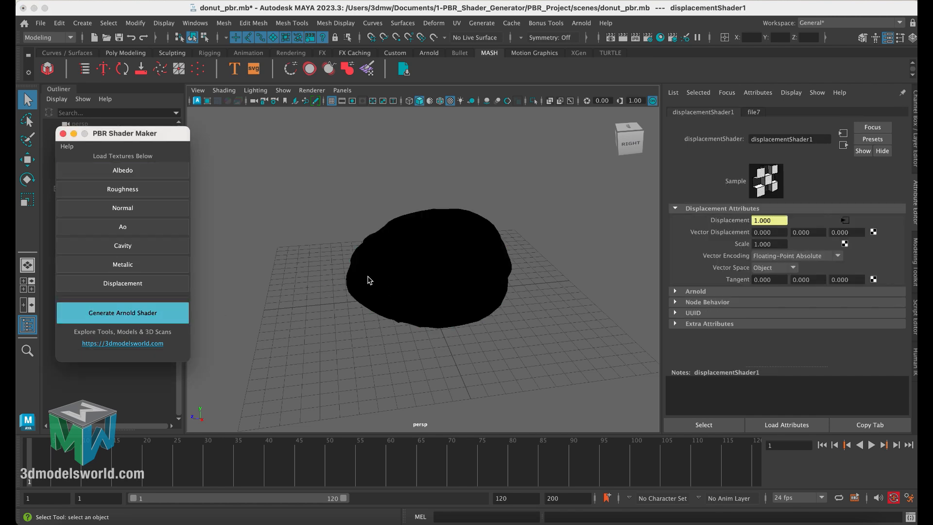
pyautogui.click(417, 188)
pyautogui.press('7')
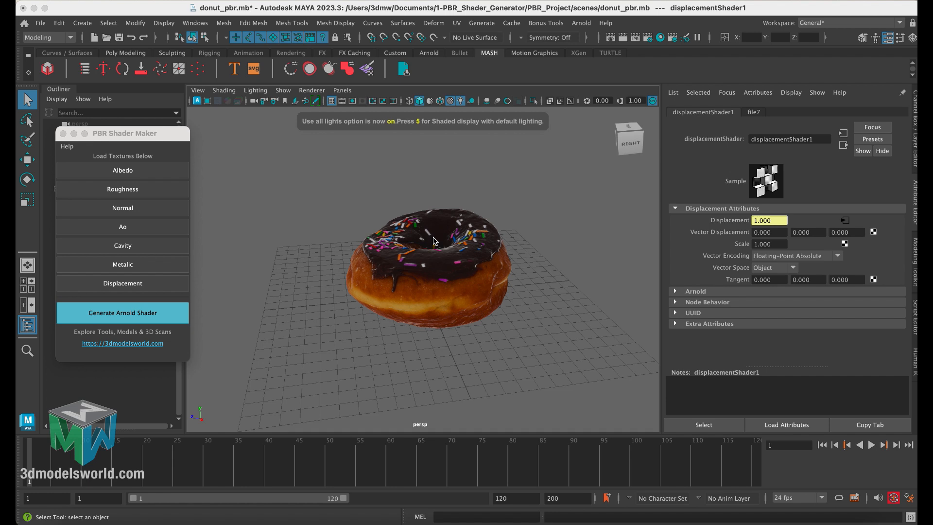
# Examine the textured donut up close and review the attributes of its aiStandardSurface1 material.
pyautogui.moveTo(401, 265)
pyautogui.keyDown('alt'); pyautogui.mouseDown()
pyautogui.moveTo(408, 272)
pyautogui.moveTo(399, 258)
pyautogui.mouseUp(); pyautogui.keyUp('alt')
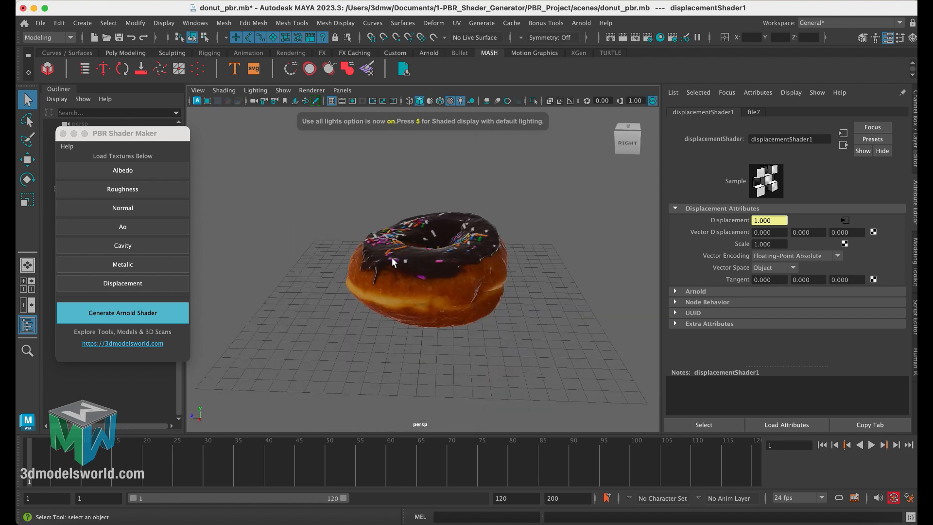
pyautogui.keyDown('alt'); pyautogui.moveTo(399, 259); pyautogui.dragTo(431, 278, button='right'); pyautogui.keyUp('alt')
pyautogui.moveTo(431, 278)
pyautogui.keyDown('alt'); pyautogui.mouseDown()
pyautogui.moveTo(476, 285)
pyautogui.moveTo(425, 262)
pyautogui.moveTo(431, 278)
pyautogui.mouseUp(); pyautogui.keyUp('alt')
pyautogui.click(430, 273)
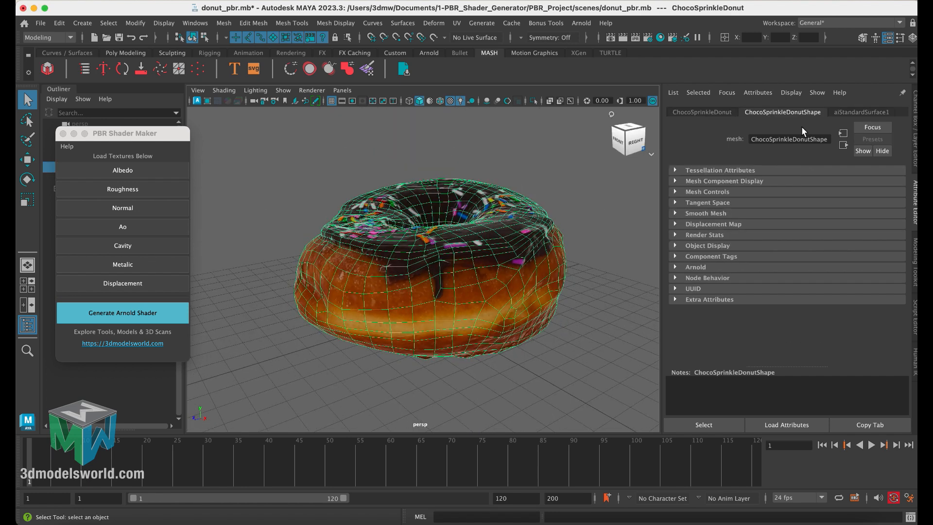
pyautogui.click(841, 113)
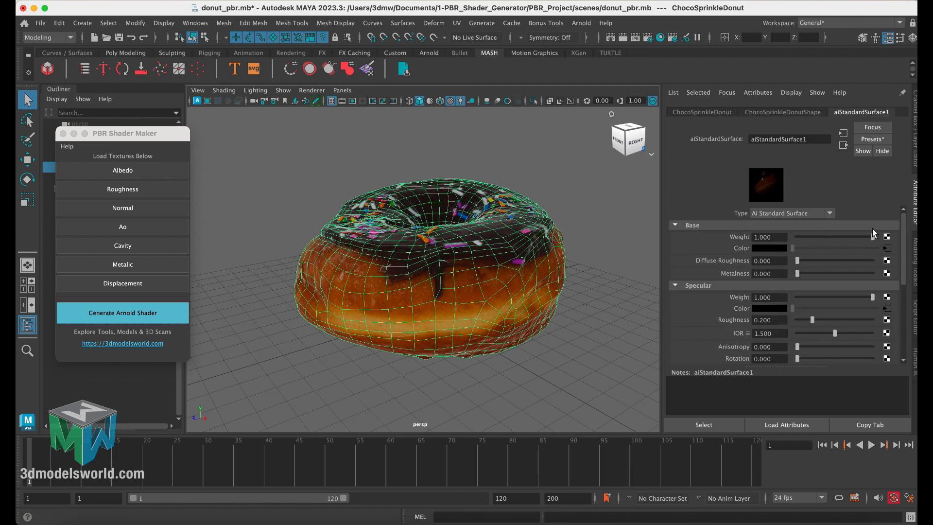
pyautogui.moveTo(902, 238); pyautogui.dragTo(901, 239)
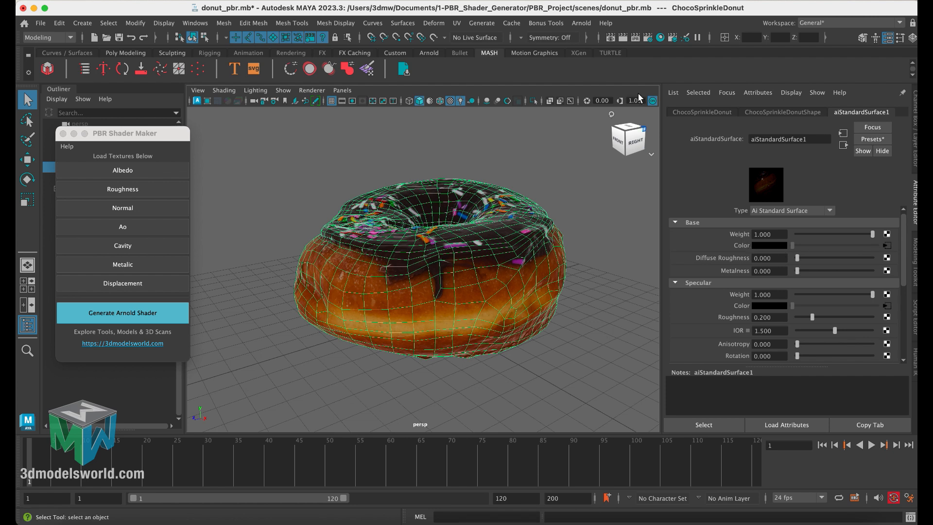
# Open Hypershade and graph the input and output connections of the aiStandardSurface1 material.
pyautogui.click(659, 37)
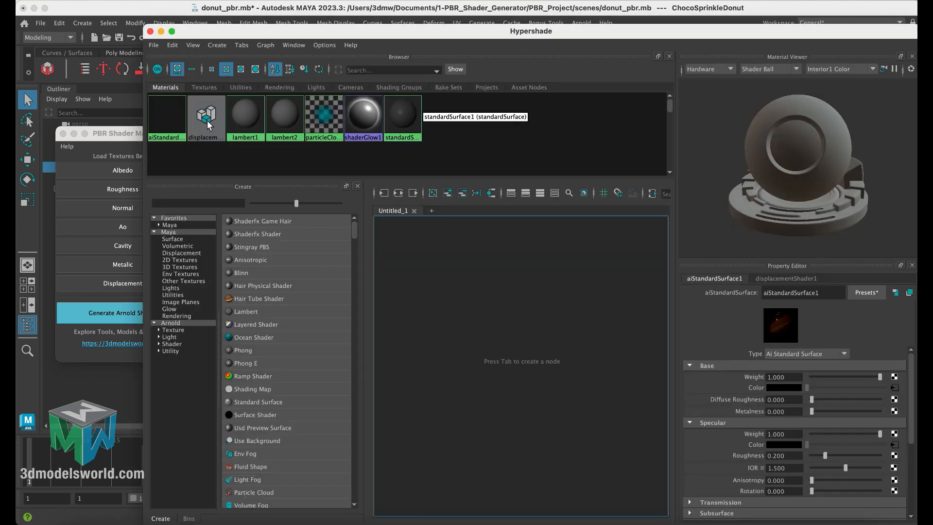
pyautogui.click(163, 118)
pyautogui.click(398, 193)
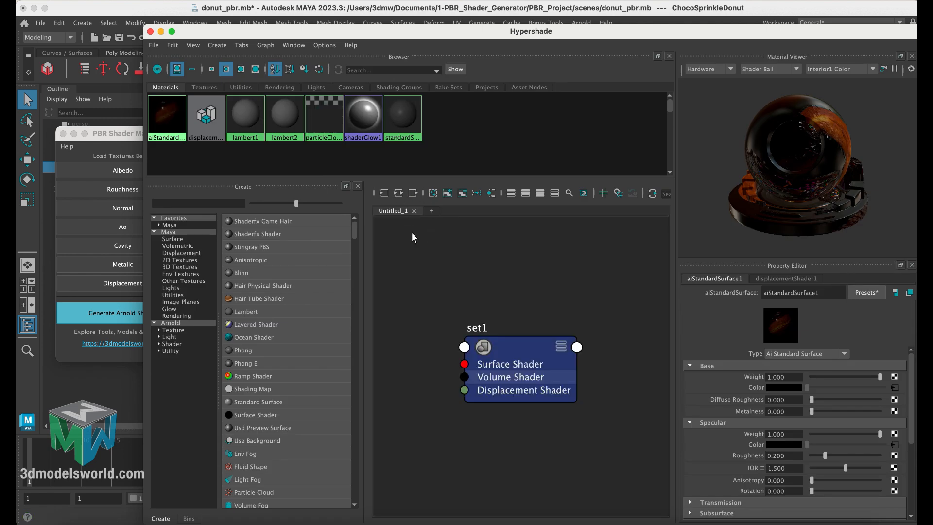
pyautogui.click(167, 119)
pyautogui.click(398, 193)
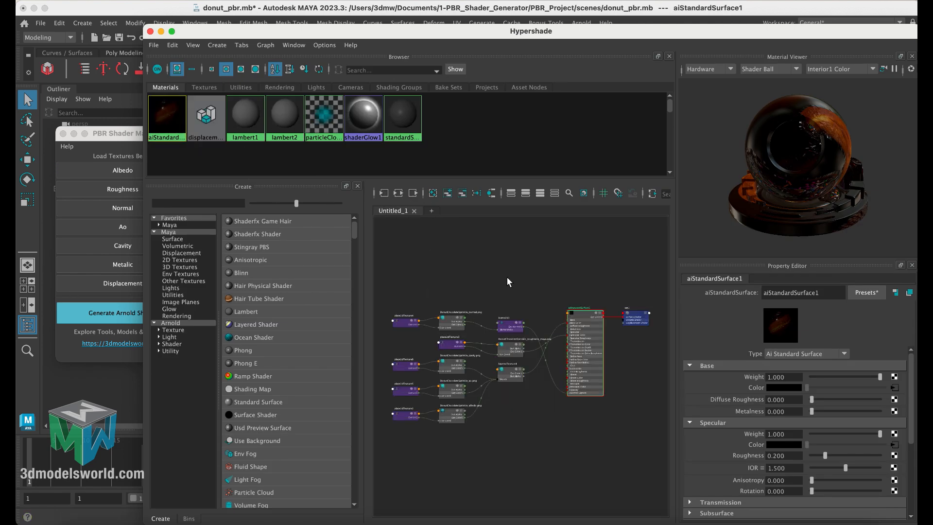
pyautogui.moveTo(536, 35); pyautogui.dragTo(466, 33)
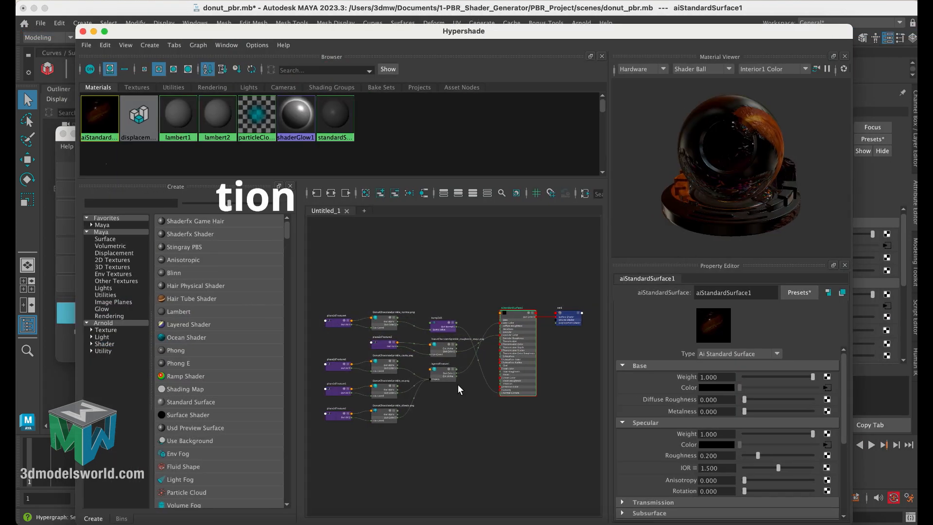
# Examine the shader network and the alpha and blend mode of each layer in the layeredTexture1 node.
pyautogui.scroll(5, 458, 385)
pyautogui.keyDown('alt'); pyautogui.moveTo(460, 415); pyautogui.dragTo(442, 405, button='right'); pyautogui.keyUp('alt')
pyautogui.keyDown('alt'); pyautogui.moveTo(442, 405); pyautogui.dragTo(491, 425, button='middle'); pyautogui.keyUp('alt')
pyautogui.keyDown('alt'); pyautogui.moveTo(433, 334); pyautogui.dragTo(487, 326, button='middle'); pyautogui.keyUp('alt')
pyautogui.keyDown('alt'); pyautogui.moveTo(499, 360); pyautogui.dragTo(439, 361, button='middle'); pyautogui.keyUp('alt')
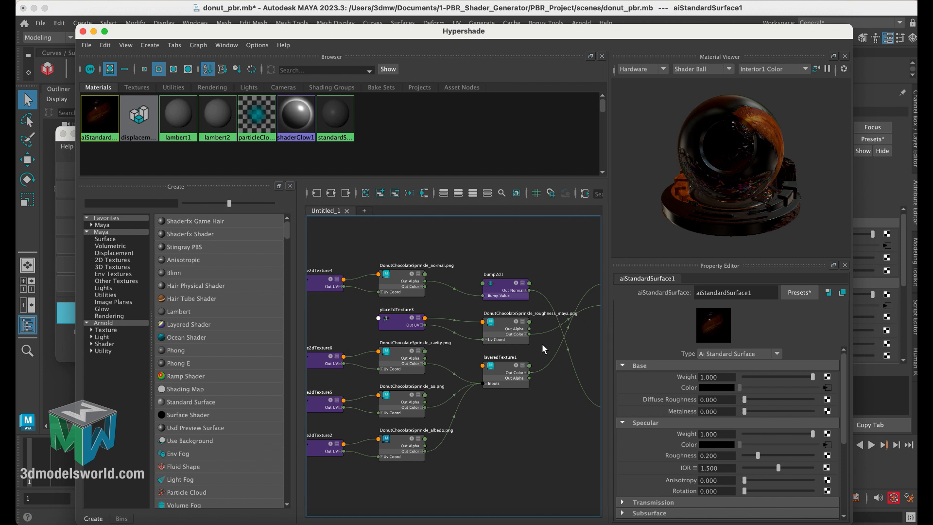
pyautogui.click(498, 370)
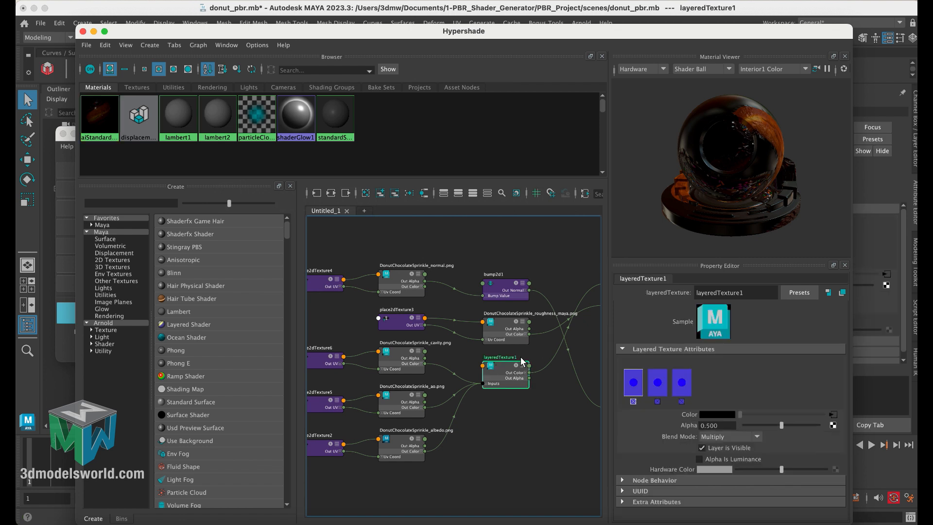
pyautogui.click(637, 384)
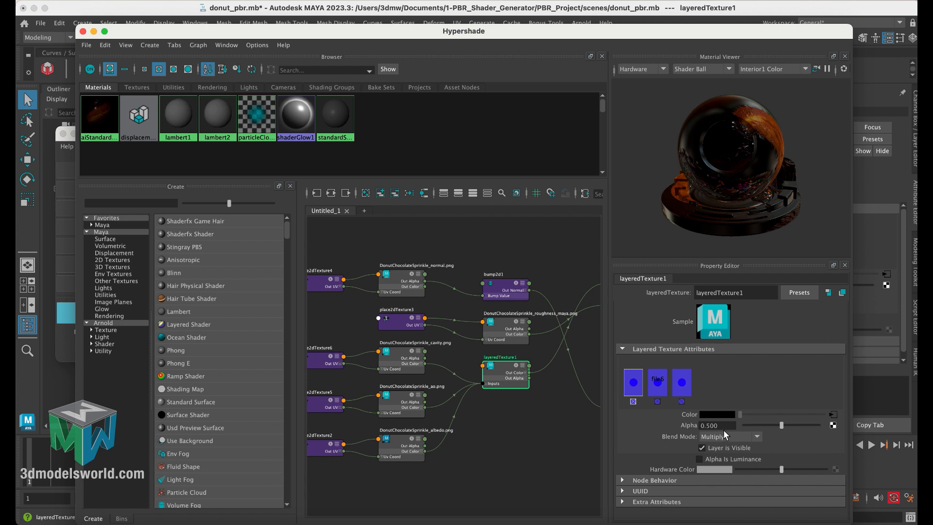
pyautogui.click(660, 382)
pyautogui.click(680, 386)
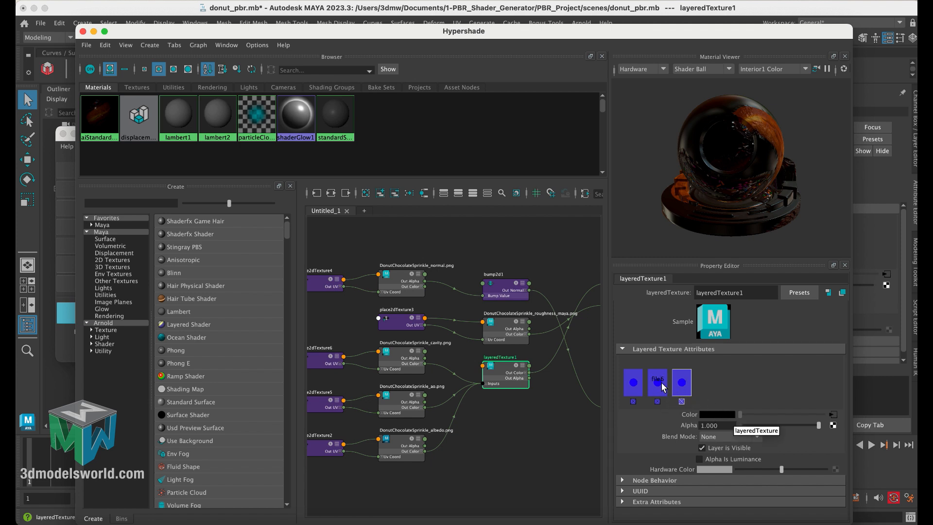
pyautogui.click(633, 382)
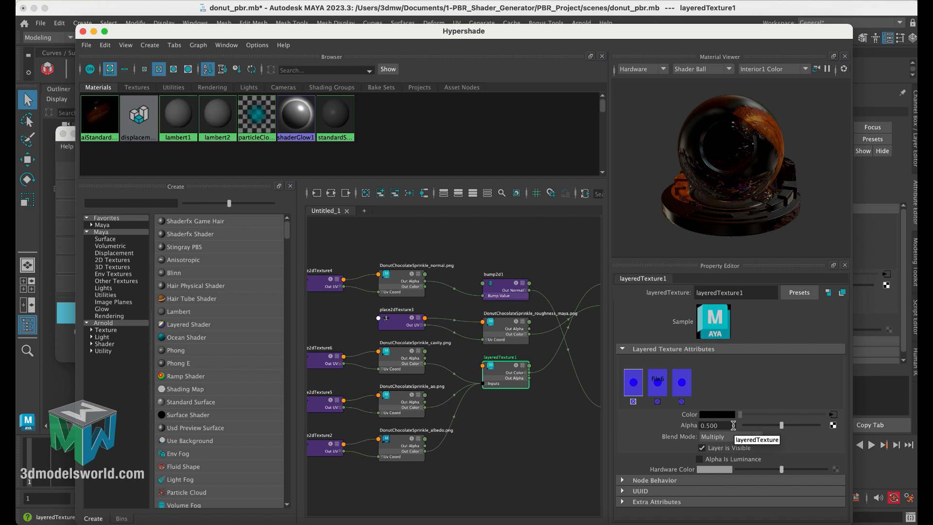
# Examine the shader network and the attributes of the normal map file node, bump2d1 and displacementShader1.
pyautogui.scroll(-5, 426, 311)
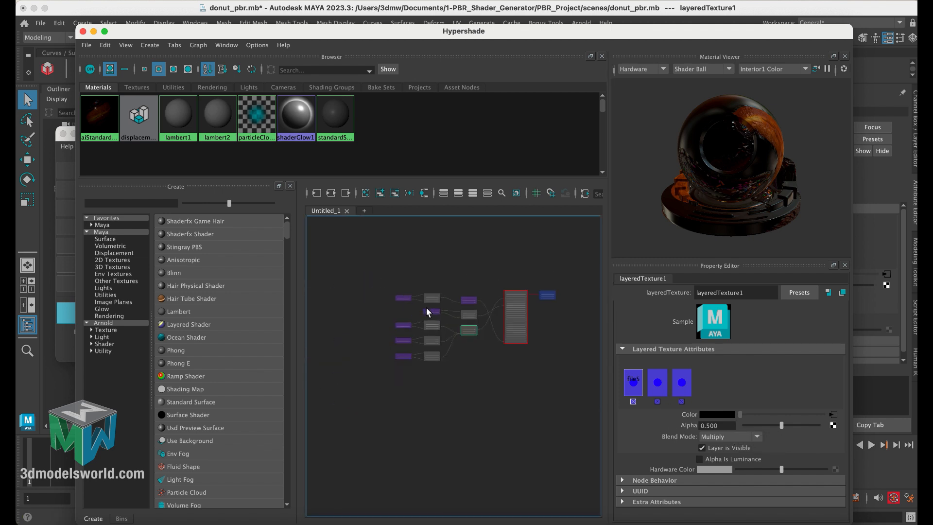
pyautogui.scroll(-5, 427, 309)
pyautogui.scroll(8, 439, 317)
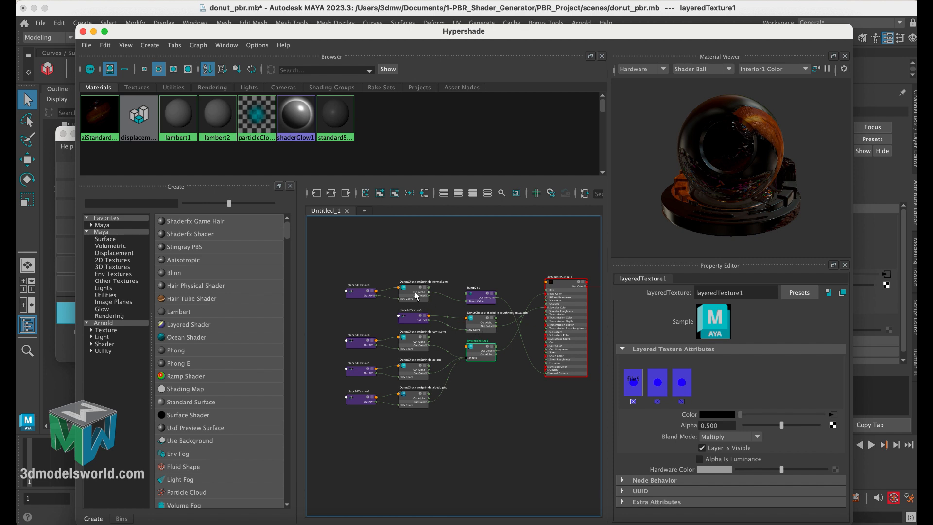
pyautogui.click(424, 301)
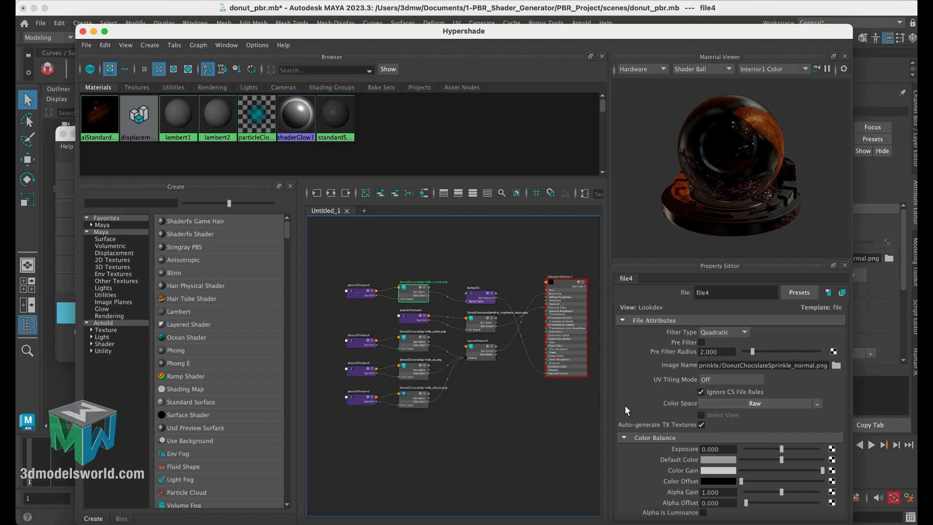
pyautogui.click(481, 297)
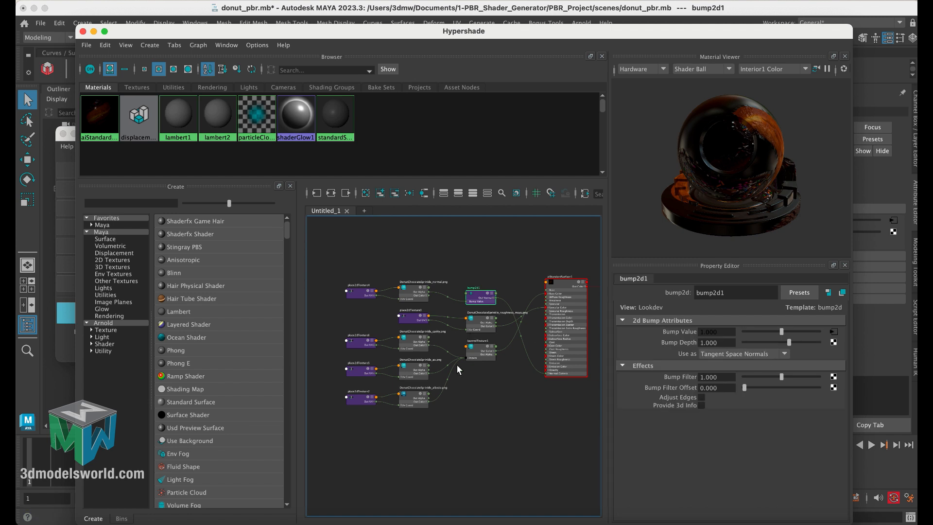
pyautogui.click(139, 116)
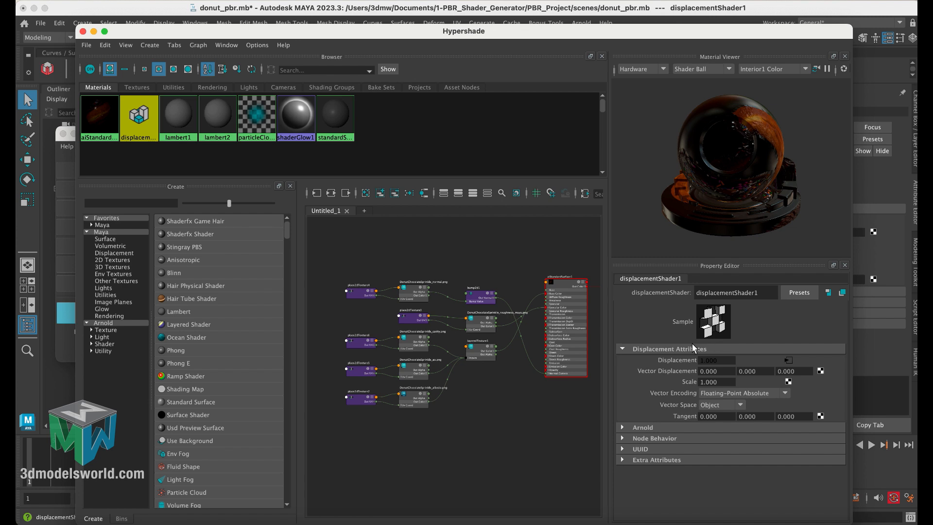
# Close Hypershade, select the donut mesh in the viewport and display its attributes.
pyautogui.click(84, 32)
pyautogui.click(453, 294)
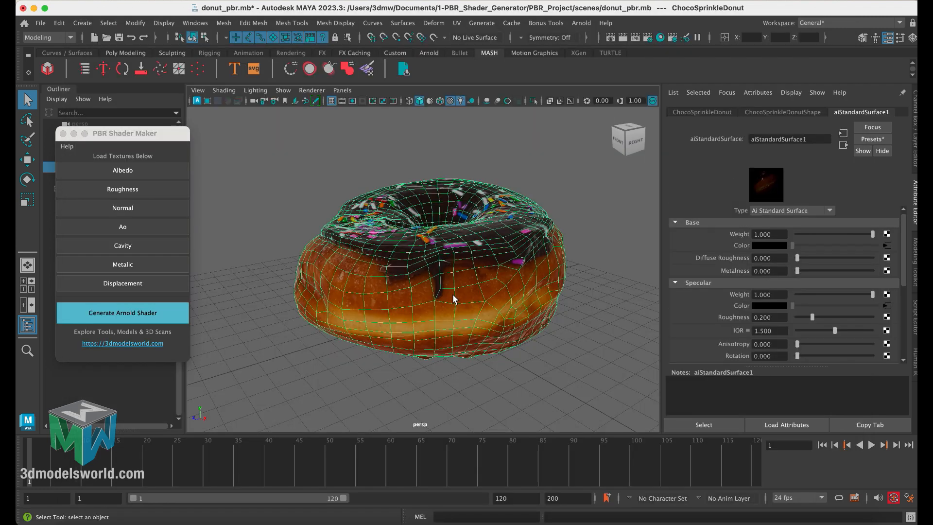
pyautogui.hotkey('ctrl', 'a')
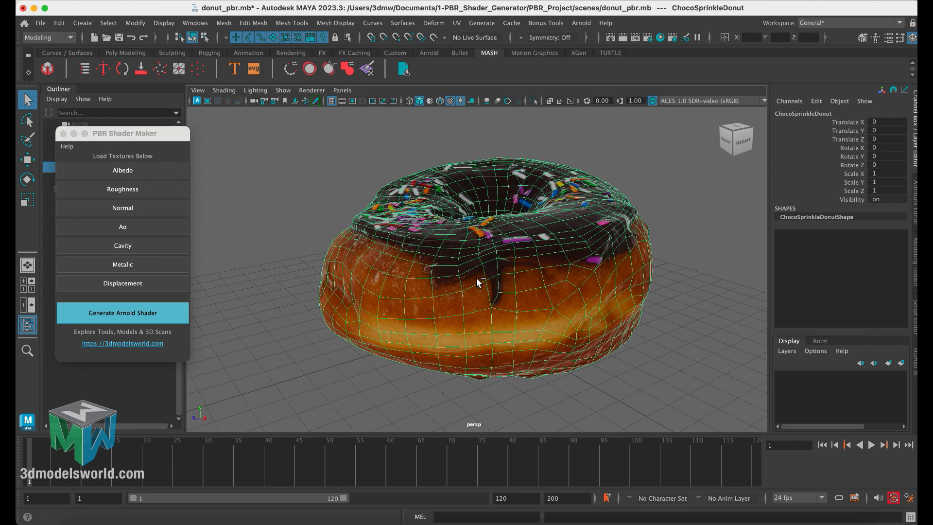
pyautogui.hotkey('ctrl', 'a')
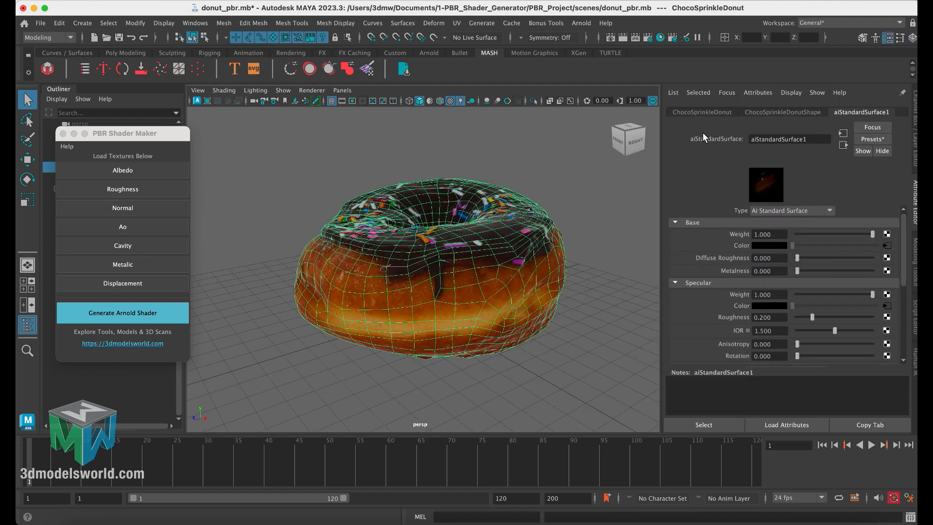
# Review the Arnold subdivision and displacement attributes of ChocoSprinkleDonutShape, including the displacement height.
pyautogui.click(759, 113)
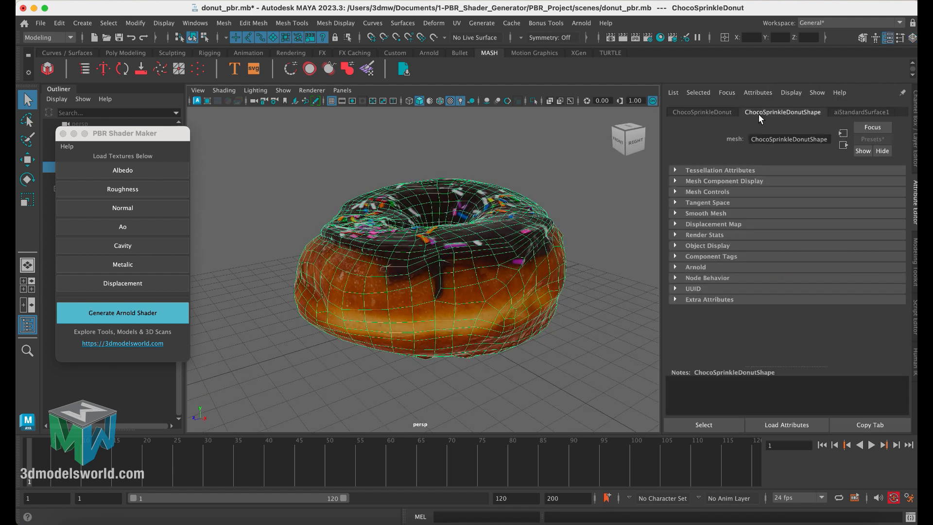
pyautogui.click(675, 267)
pyautogui.moveTo(905, 218); pyautogui.dragTo(907, 322)
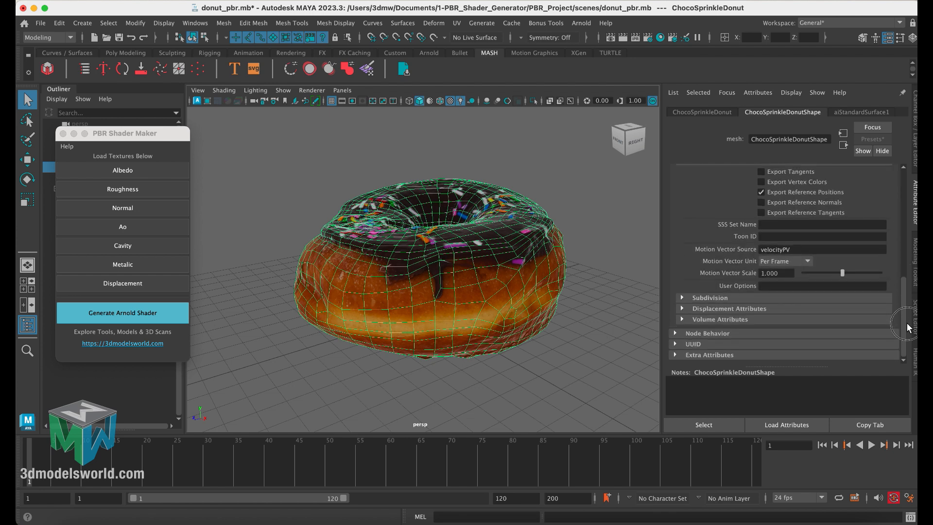
pyautogui.click(708, 298)
pyautogui.moveTo(900, 277); pyautogui.dragTo(903, 308)
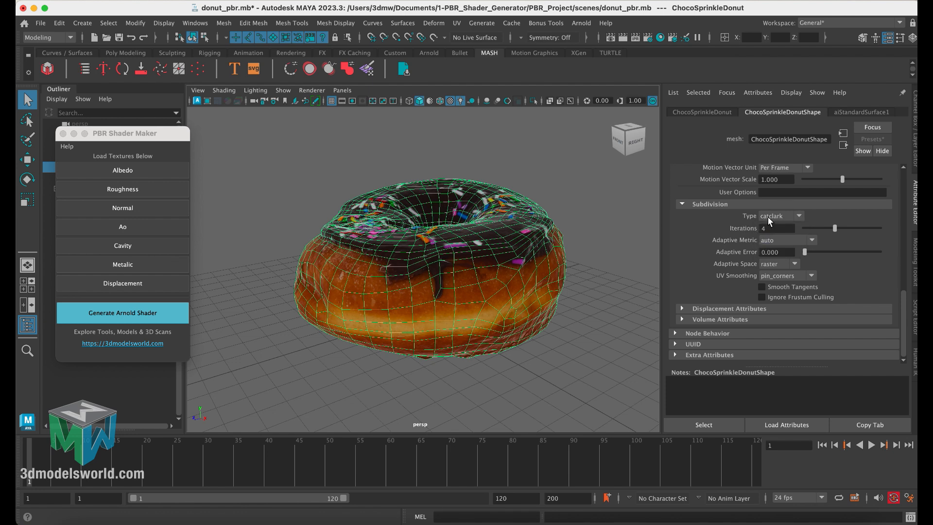
pyautogui.click(727, 310)
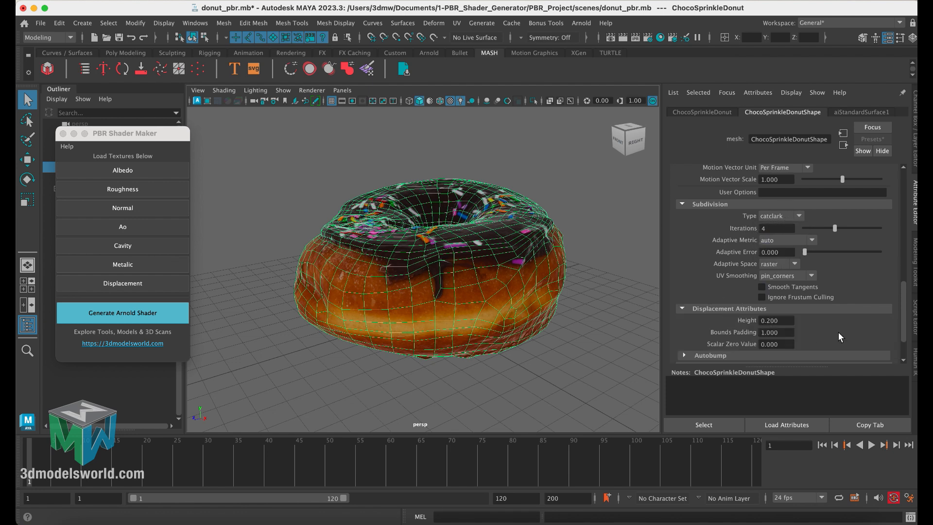
pyautogui.click(747, 318)
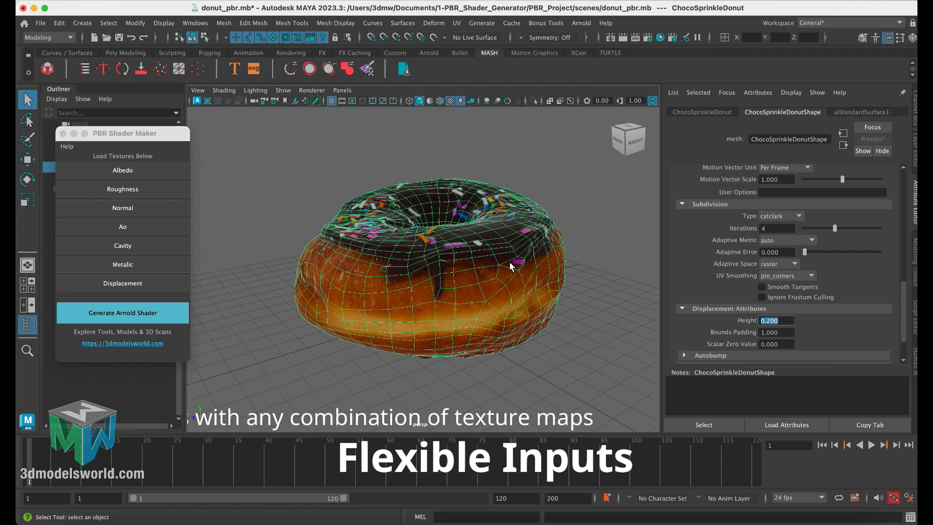
# Inspect the textured donut in the viewport from different angles, with and without its wireframe highlight.
pyautogui.click(541, 255)
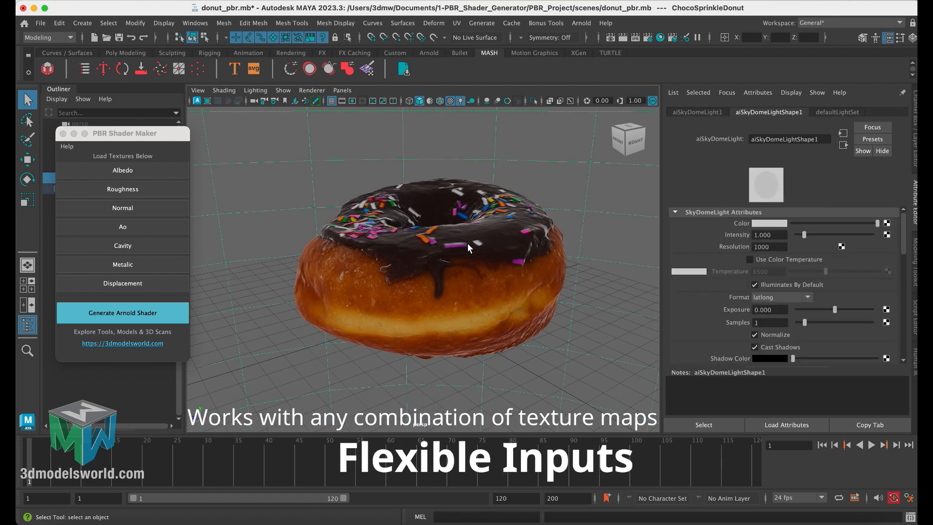
pyautogui.moveTo(467, 243)
pyautogui.keyDown('alt'); pyautogui.mouseDown()
pyautogui.moveTo(483, 253)
pyautogui.moveTo(472, 248)
pyautogui.mouseUp(); pyautogui.keyUp('alt')
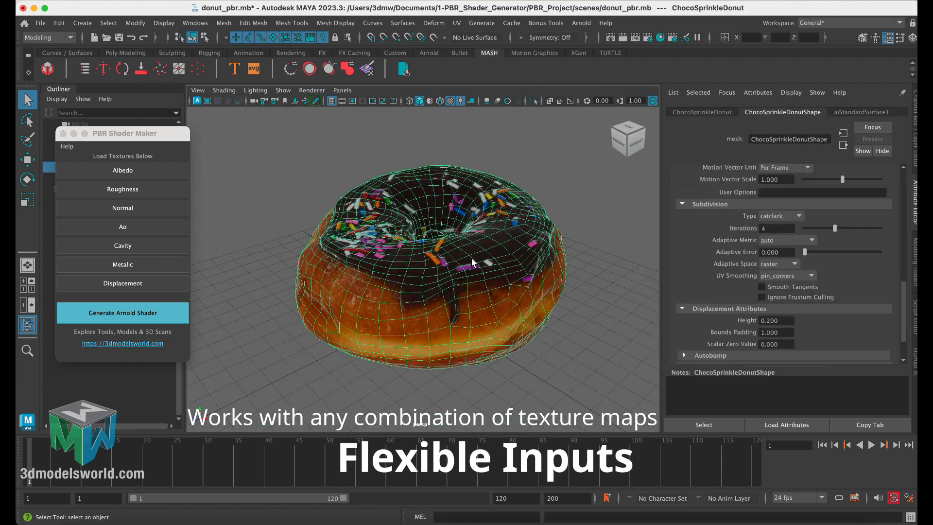
pyautogui.keyDown('alt'); pyautogui.moveTo(449, 258); pyautogui.dragTo(614, 219); pyautogui.keyUp('alt')
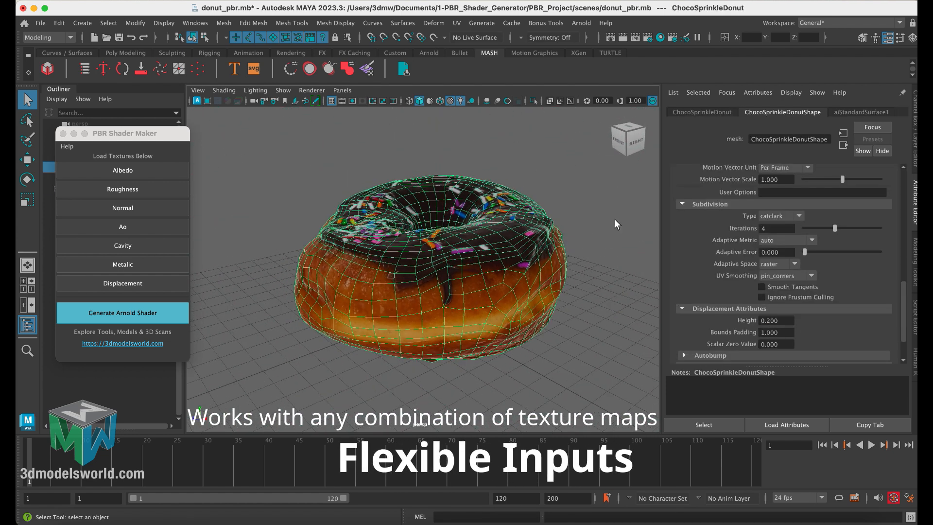
# Set the specular weight of the donut's aiStandardSurface1 material to 0.5.
pyautogui.click(848, 110)
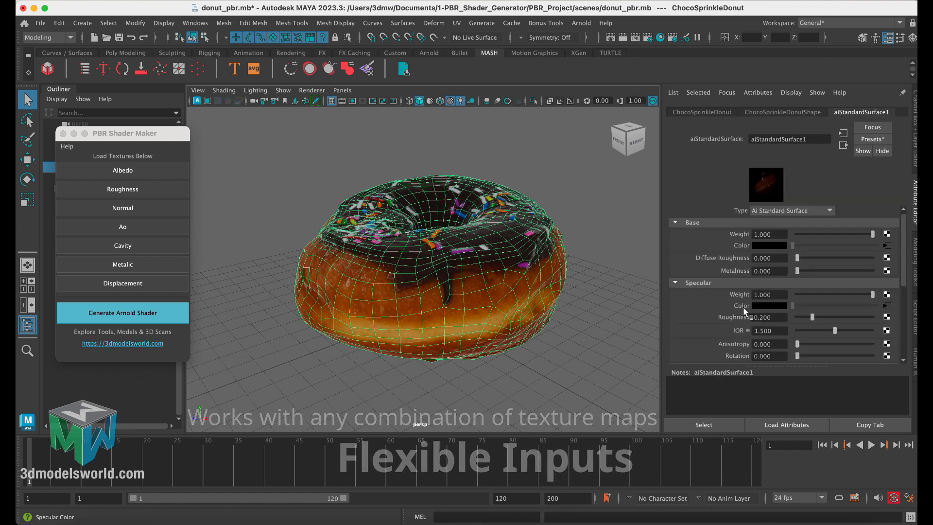
pyautogui.scroll(-1, 901, 287)
pyautogui.scroll(-1, 901, 287)
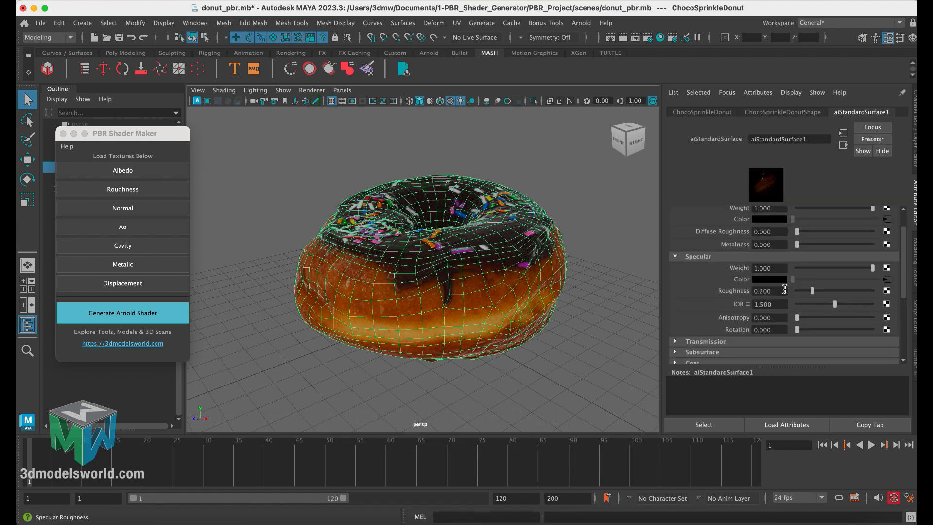
pyautogui.click(776, 268)
pyautogui.write('0')
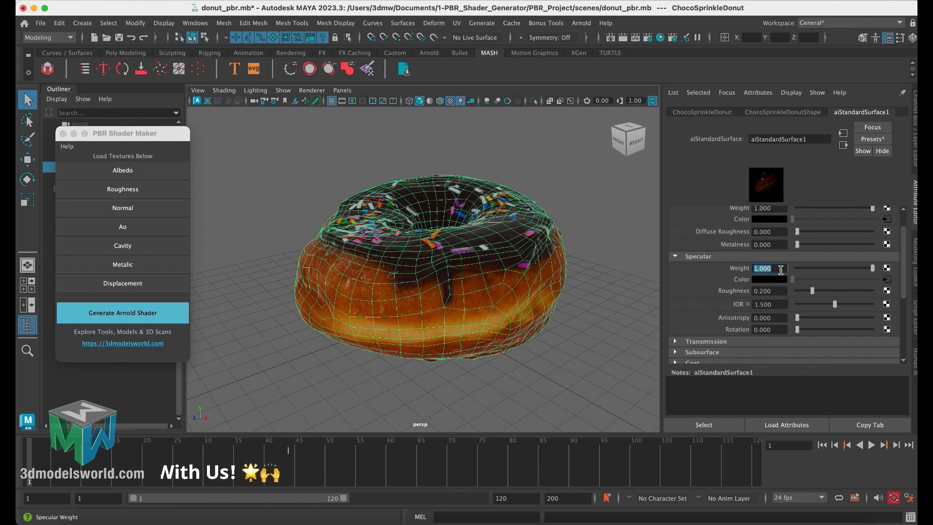
pyautogui.write('.5')
pyautogui.press('Return')
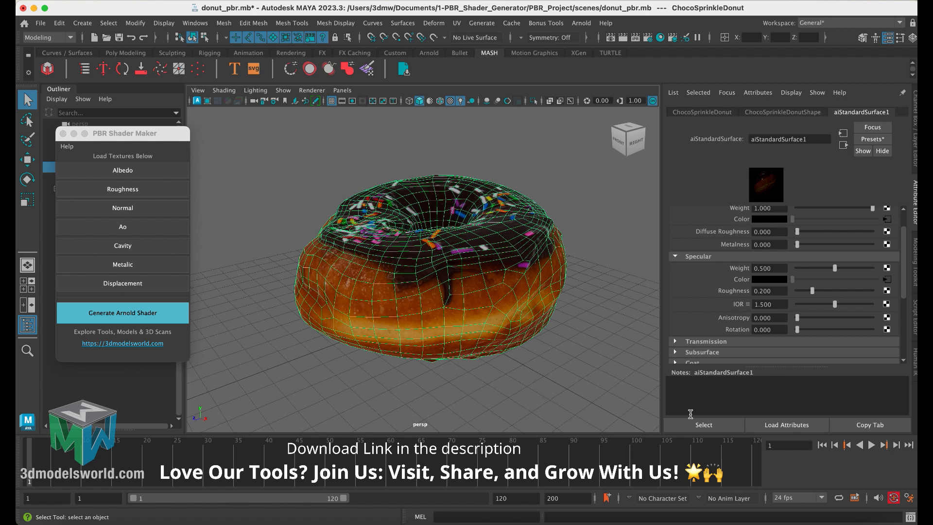
# Select the aiStandardSurface1 material in place of the donut mesh and raise its specular weight to about 0.6.
pyautogui.click(651, 410)
pyautogui.keyDown('alt'); pyautogui.moveTo(651, 410); pyautogui.dragTo(445, 253); pyautogui.keyUp('alt')
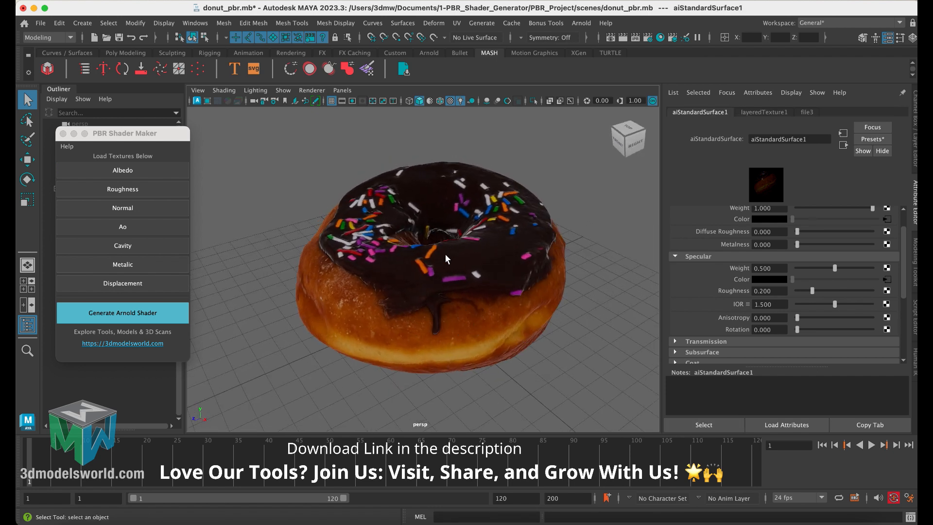
pyautogui.moveTo(832, 268)
pyautogui.mouseDown()
pyautogui.moveTo(812, 269)
pyautogui.moveTo(870, 269)
pyautogui.moveTo(842, 271)
pyautogui.mouseUp()
pyautogui.keyDown('alt'); pyautogui.moveTo(593, 325); pyautogui.dragTo(589, 301); pyautogui.keyUp('alt')
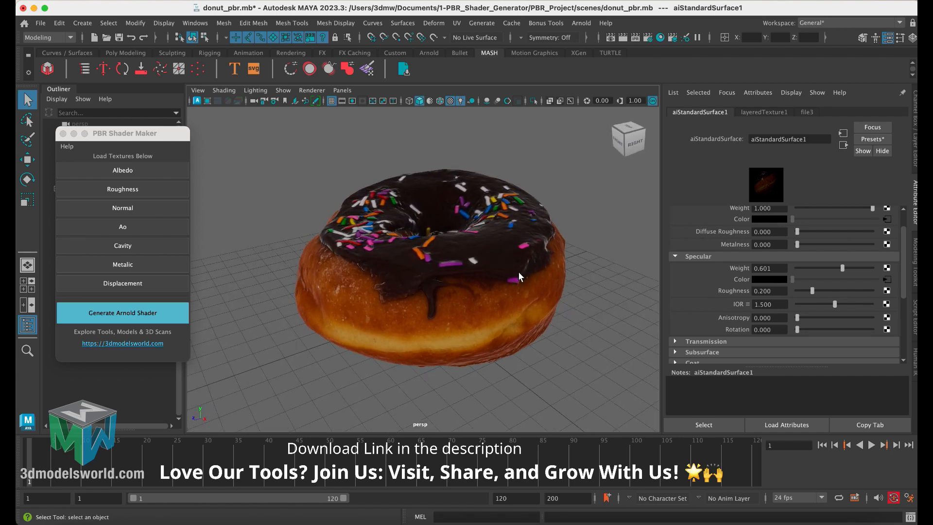